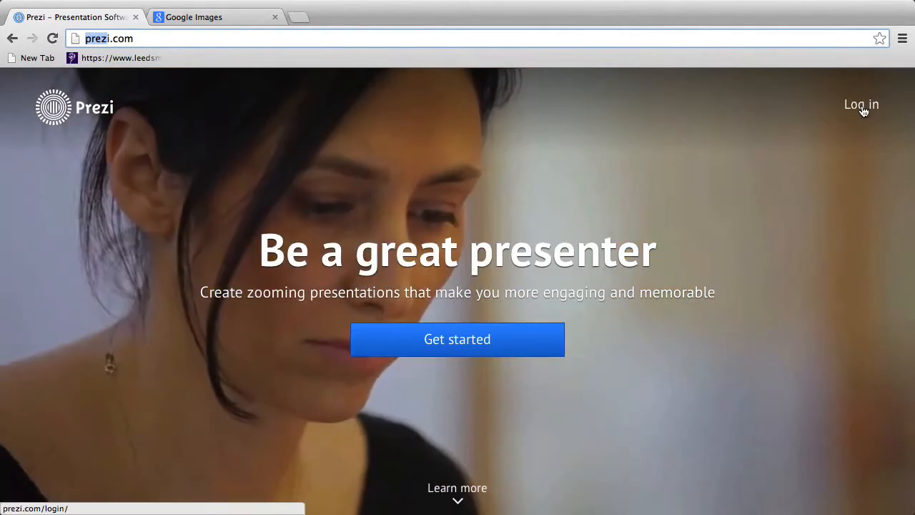
Step: Go to the Prezi sign-in page and enter the account e-mail address
left_click(862, 109)
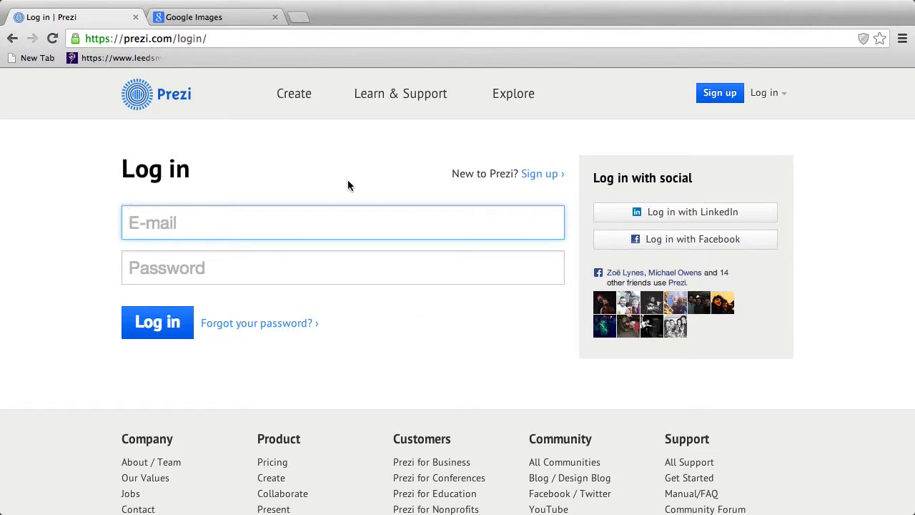
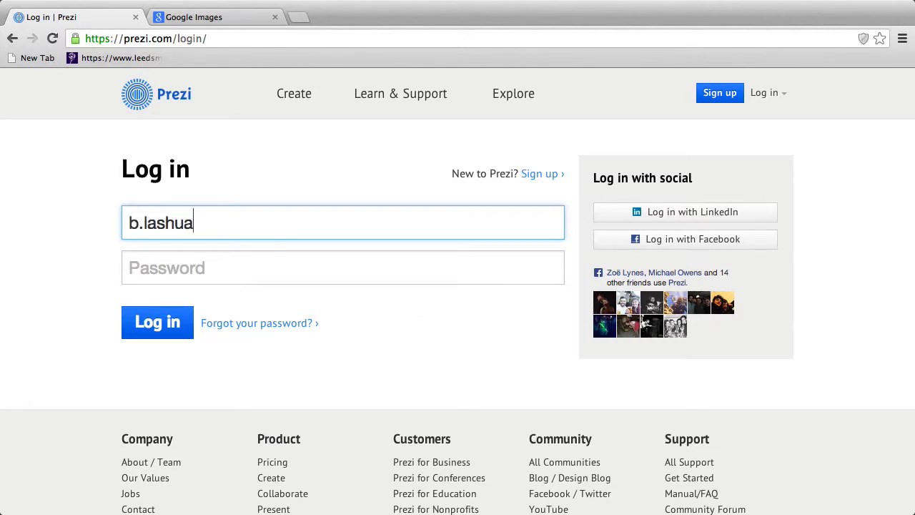
key("Tab")
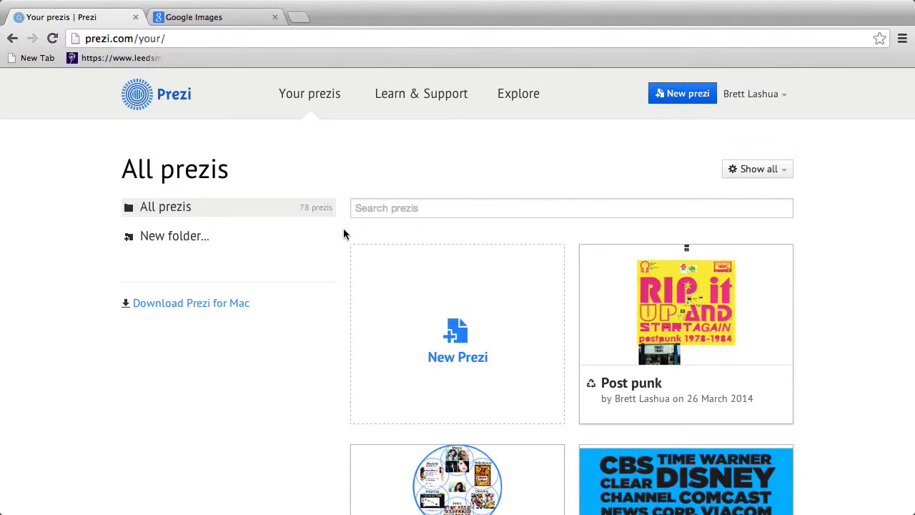
Step: Create a new prezi and start it blank instead of from a template
left_click(458, 330)
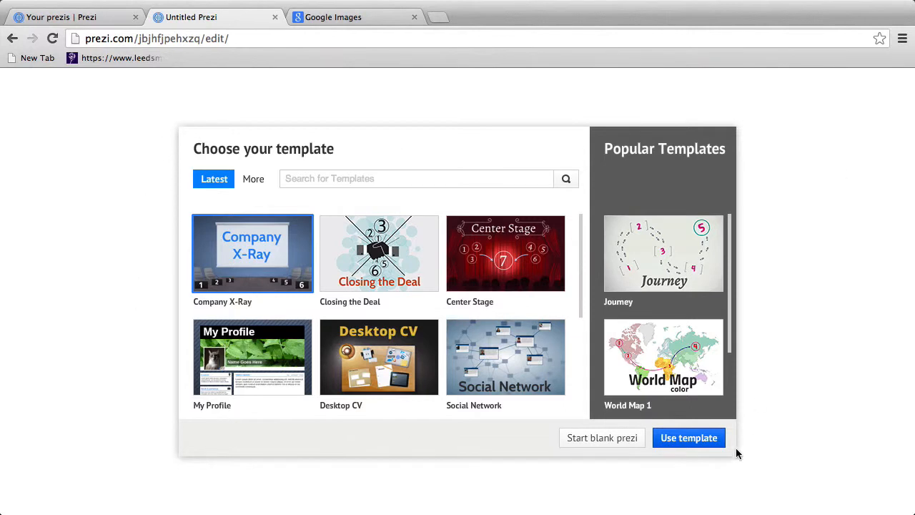
left_click(608, 443)
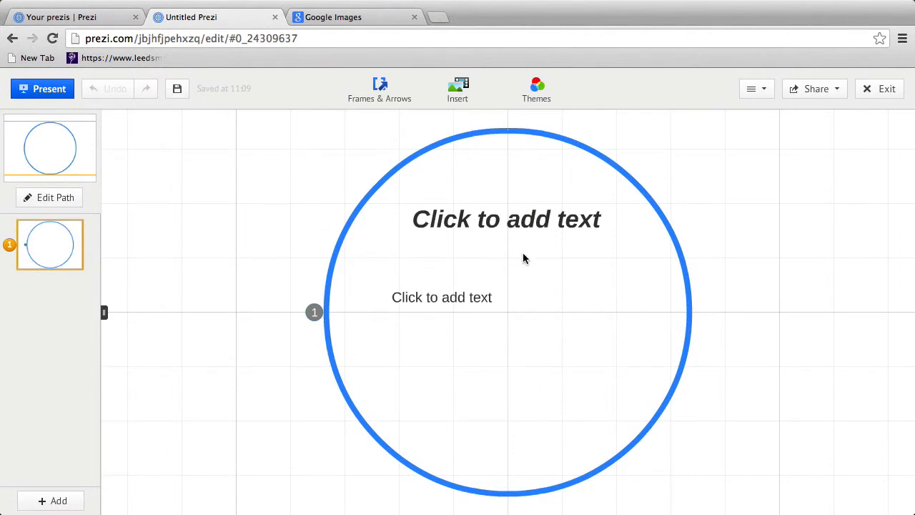
Step: Nudge the circle frame up-left, resize it, and zoom so the whole frame shows
left_click(687, 325)
left_click_drag(509, 340, 492, 307)
left_click(494, 328)
left_click(493, 327)
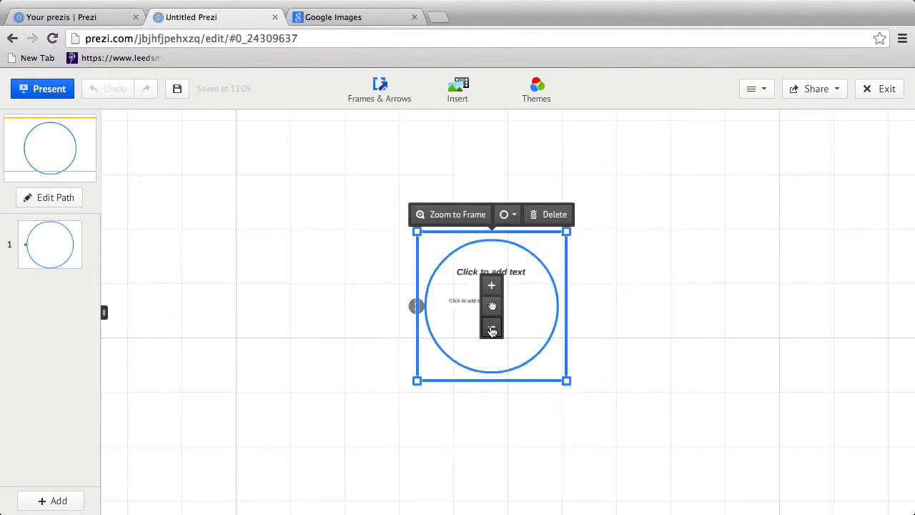
left_click(493, 287)
left_click(493, 288)
left_click(493, 287)
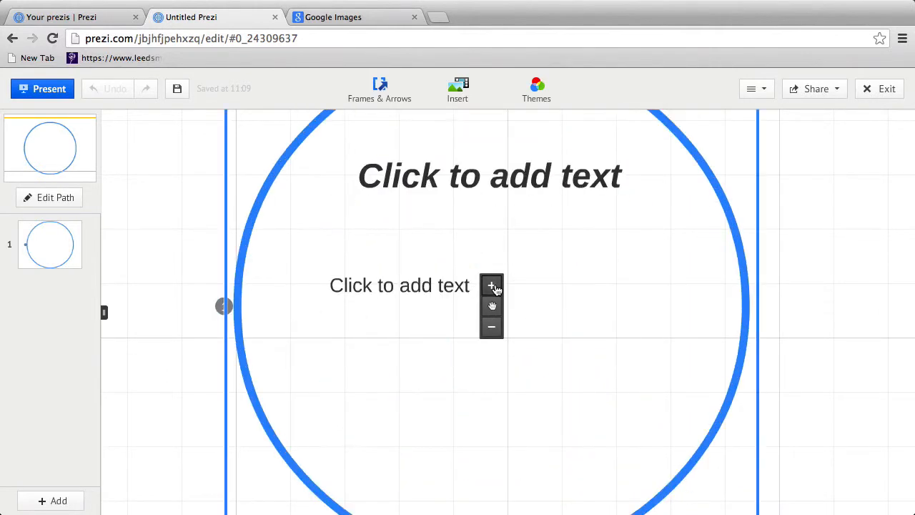
left_click(490, 326)
left_click(490, 325)
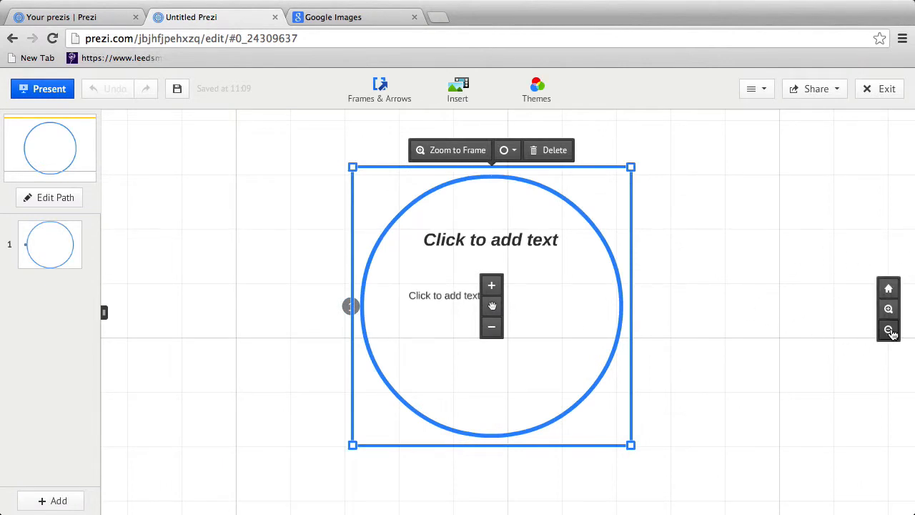
left_click(889, 330)
left_click(889, 330)
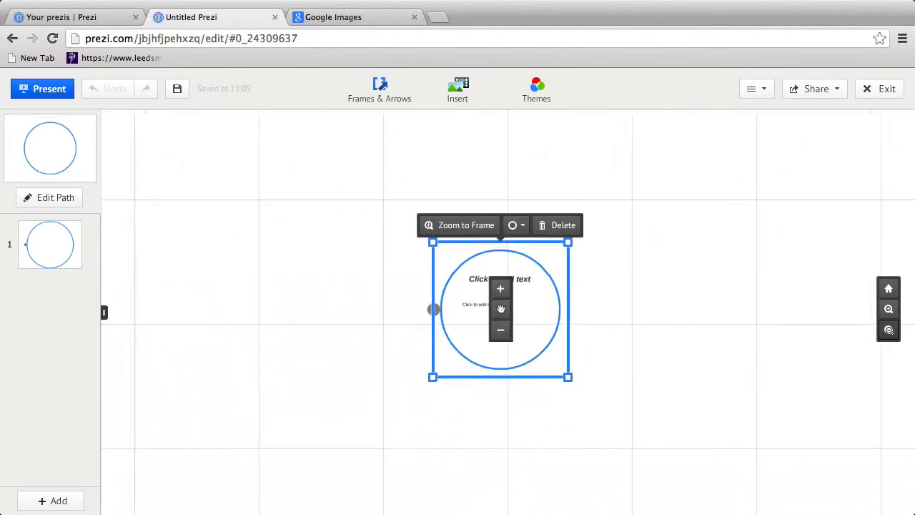
left_click(889, 330)
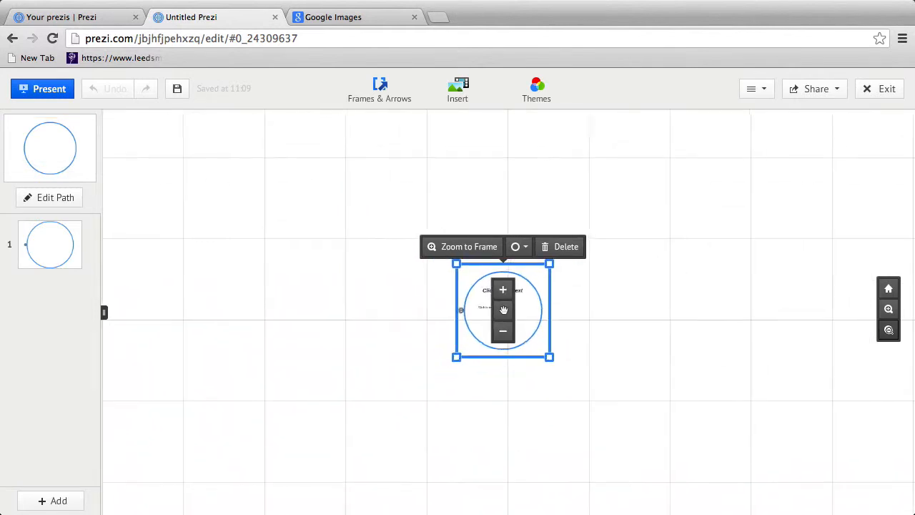
left_click(888, 310)
left_click(888, 310)
left_click(888, 310)
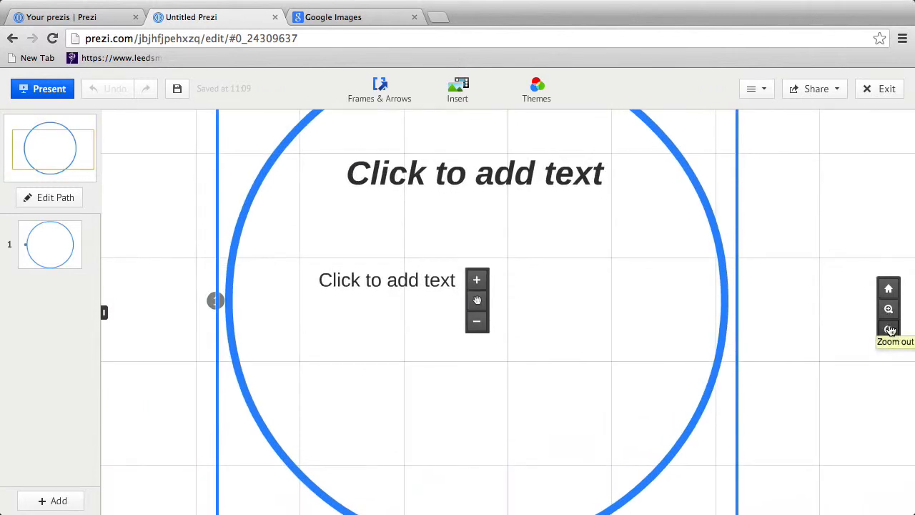
left_click(889, 330)
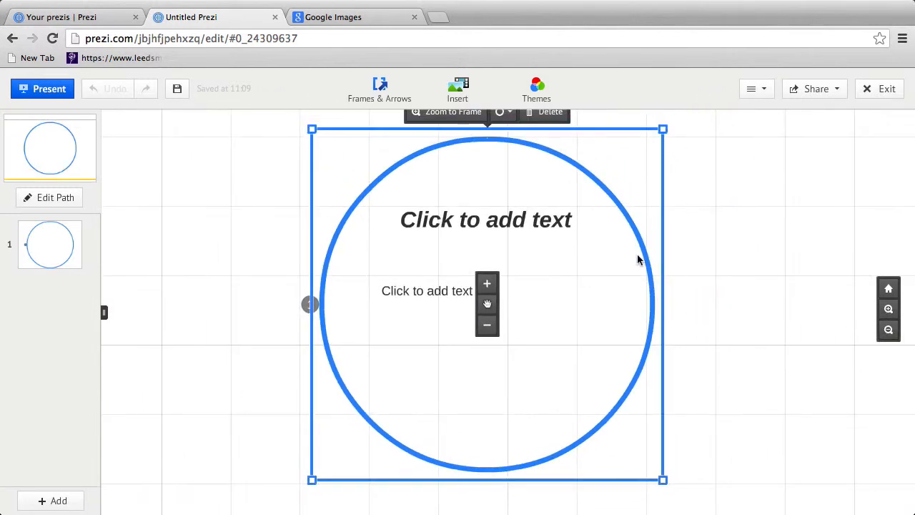
Step: Type 1 as the circle frame's title and 'question?' as its body text
left_click(484, 227)
type("1")
left_click(446, 292)
type("question?")
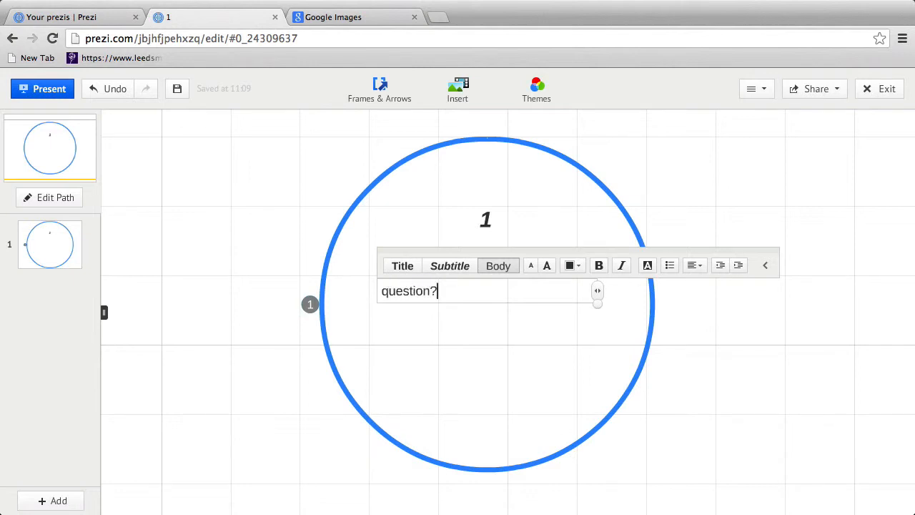
left_click(504, 323)
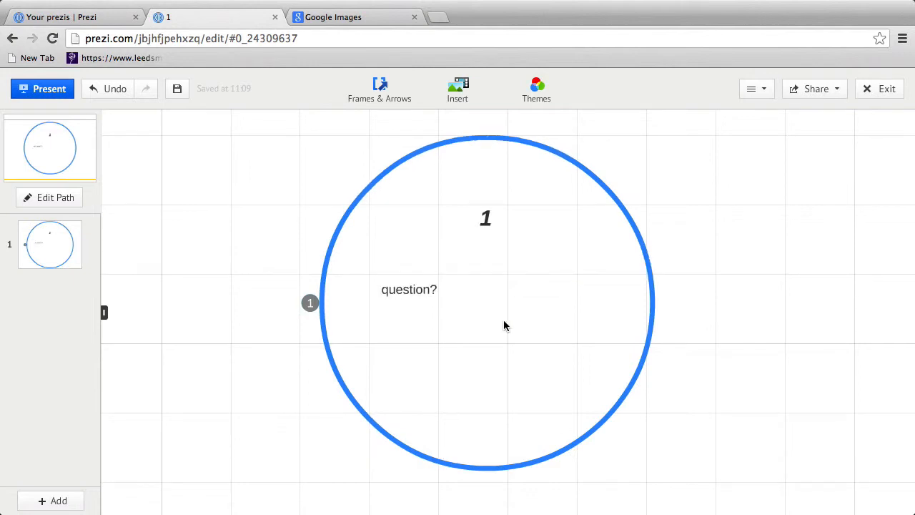
left_click(410, 100)
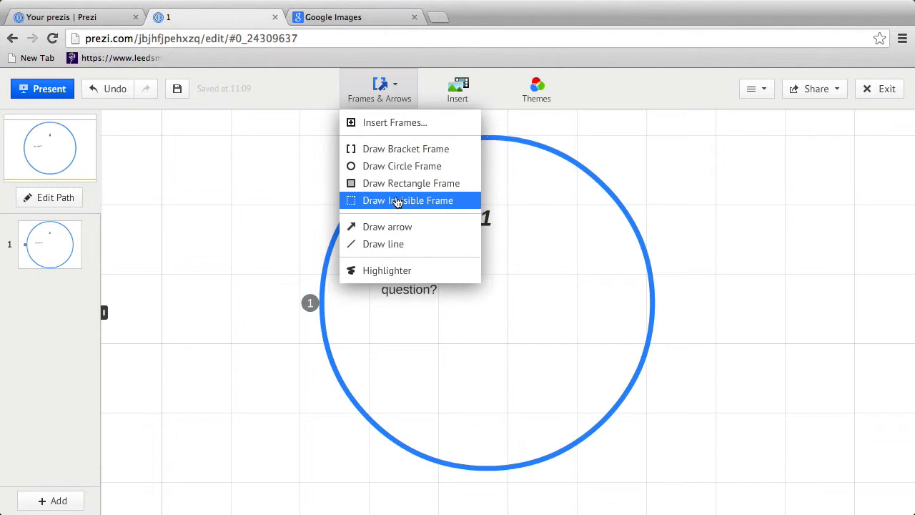
left_click(465, 96)
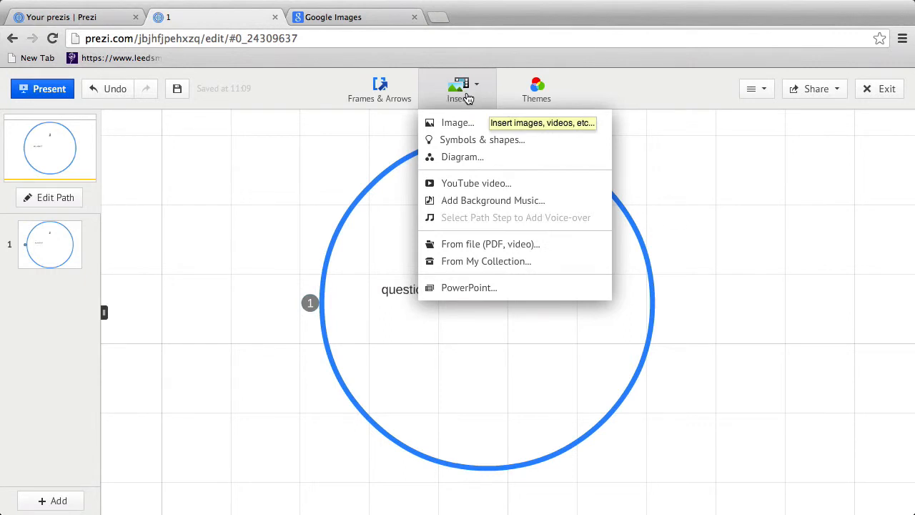
left_click(538, 95)
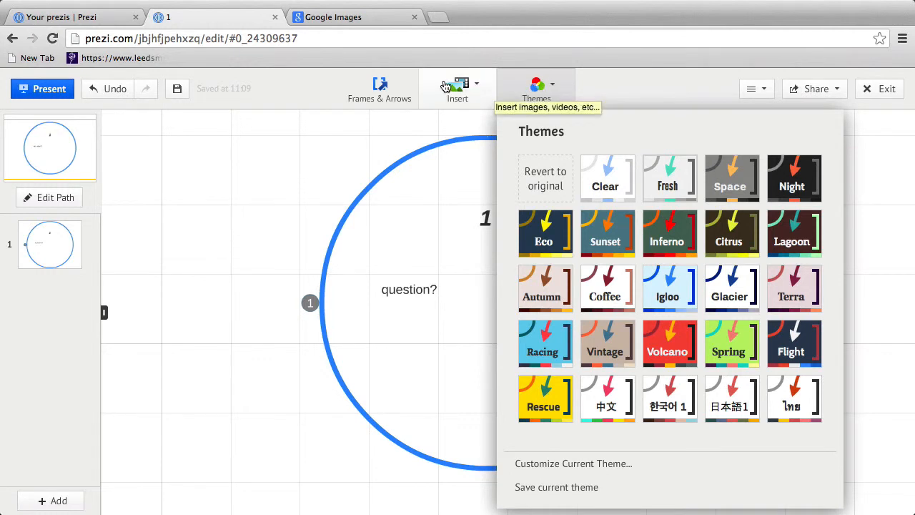
left_click(387, 88)
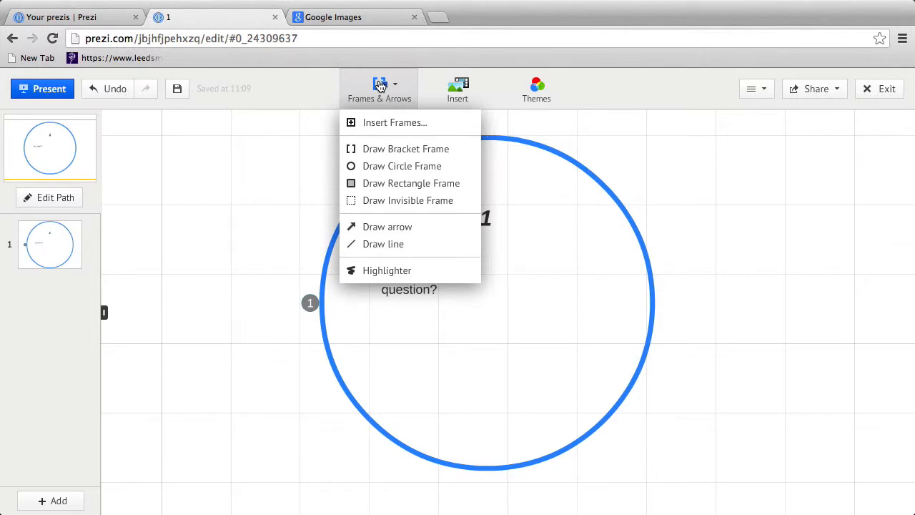
Step: Draw a smaller circle frame in circle 1's lower right and place a text box inside it
left_click(388, 168)
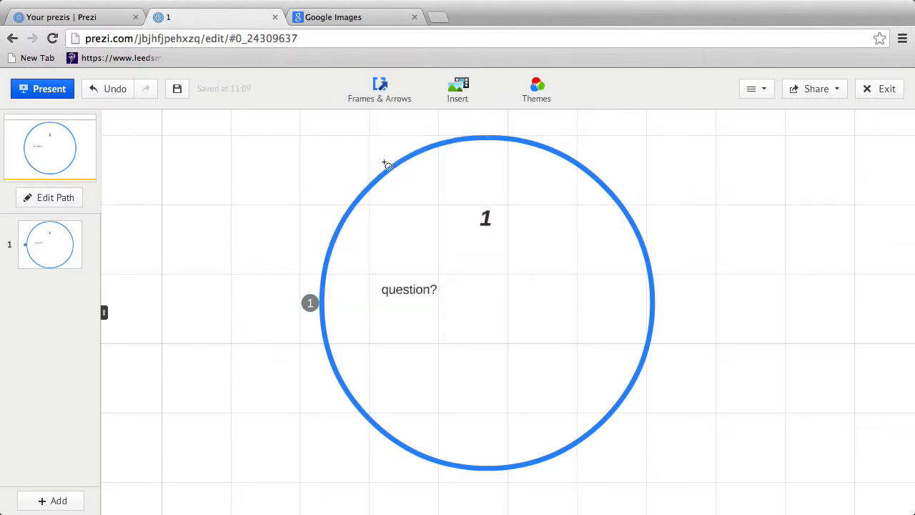
left_click_drag(494, 285, 643, 350)
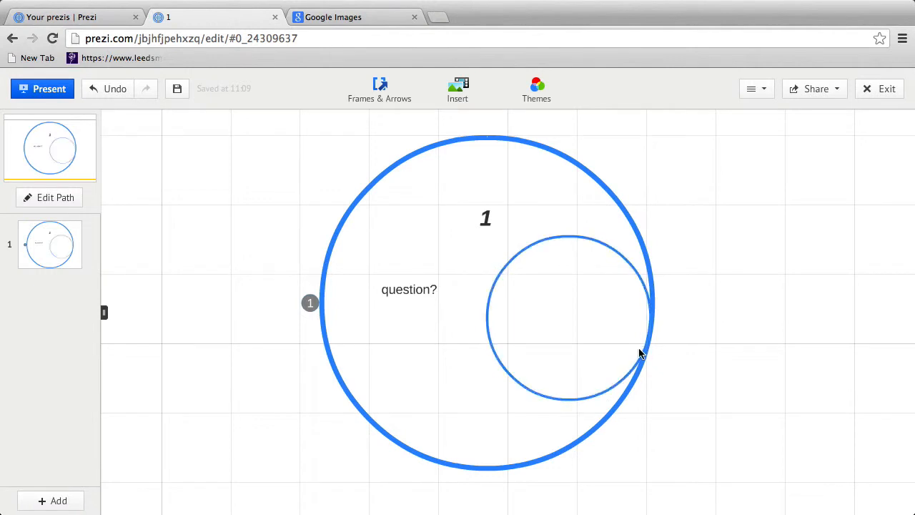
left_click(576, 302)
left_click(559, 339)
left_click(578, 361)
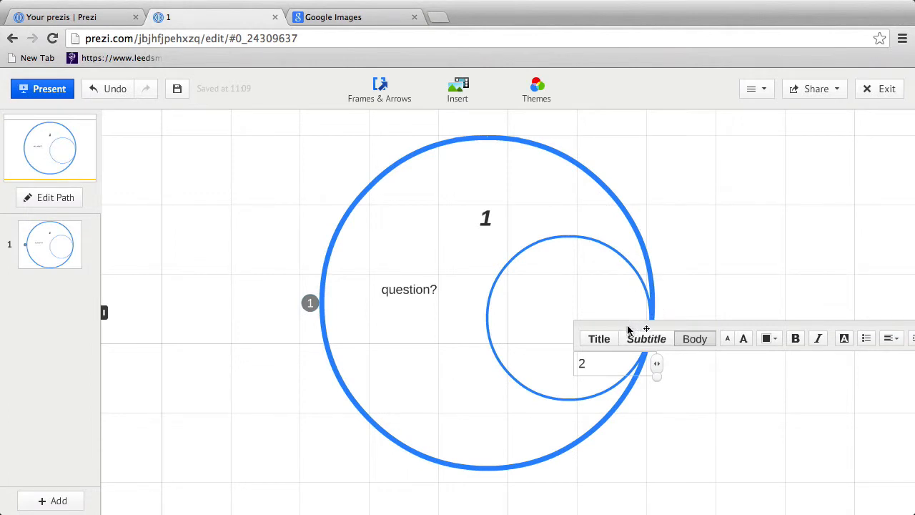
Step: Make the 2 label Body style, slightly larger, red and bold, and move it into the small circle
left_click(599, 340)
left_click(641, 343)
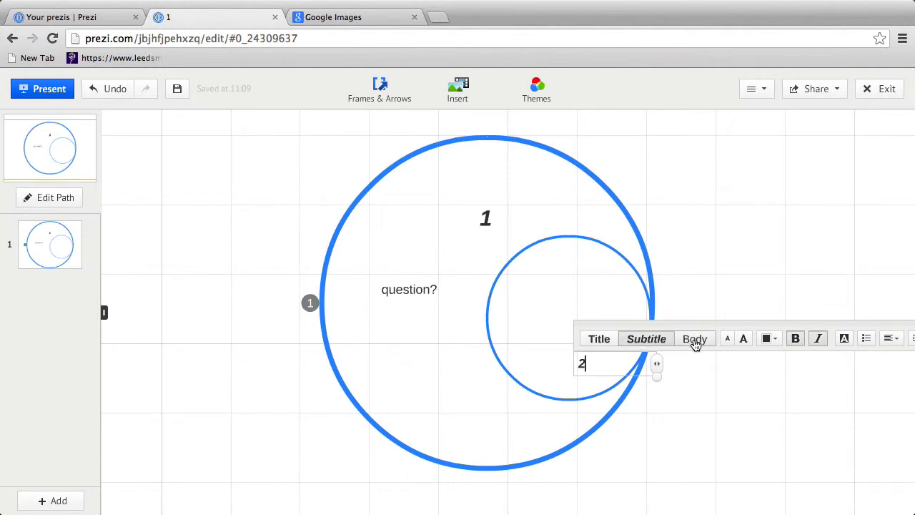
left_click(603, 342)
left_click(693, 342)
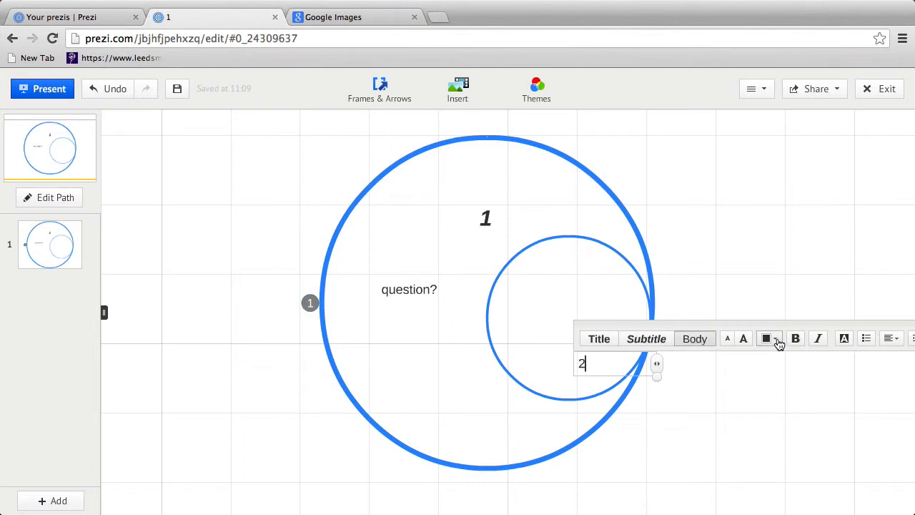
left_click(742, 342)
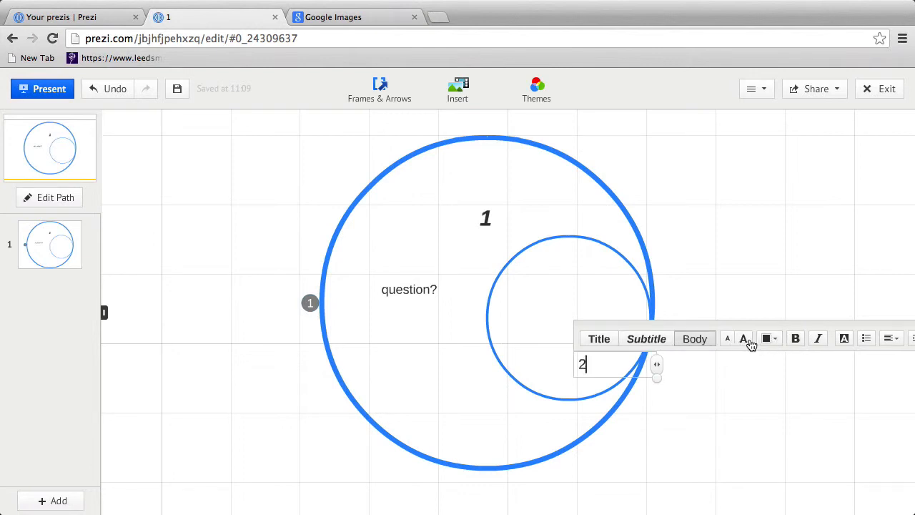
left_click(733, 341)
left_click(770, 340)
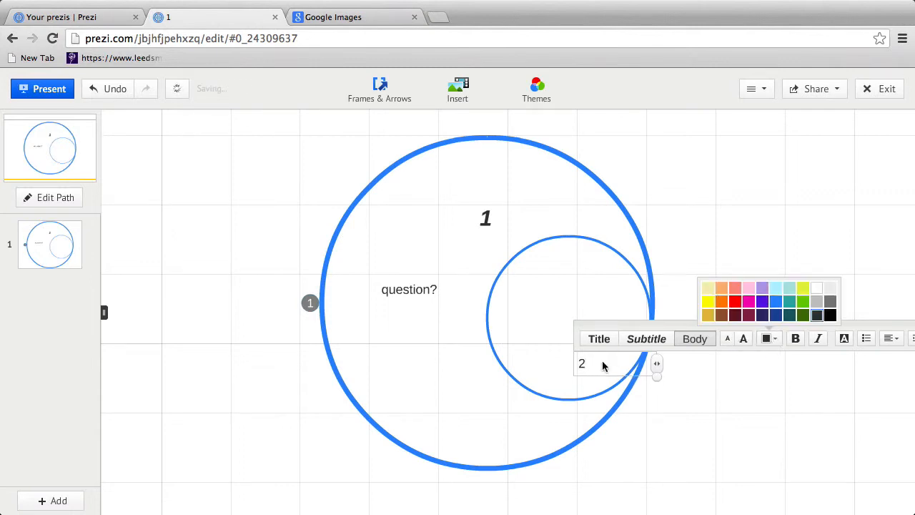
left_click(734, 300)
left_click(795, 338)
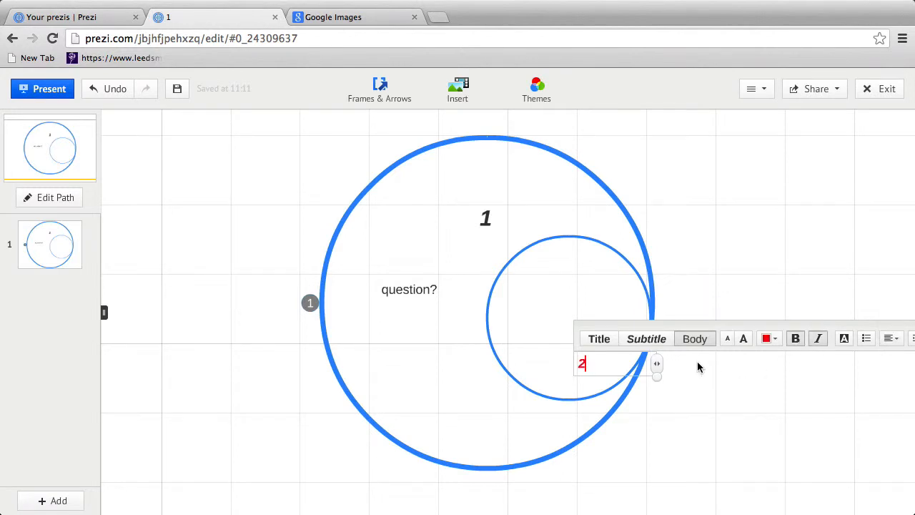
left_click_drag(711, 325, 692, 251)
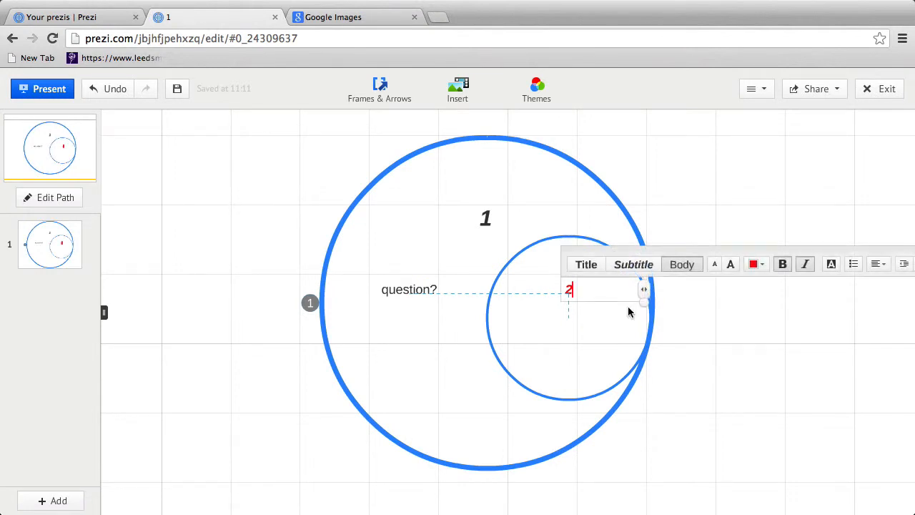
left_click(525, 319)
Step: Add a 'theories?' text box inside the small circle
double_click(500, 316)
type("theories?")
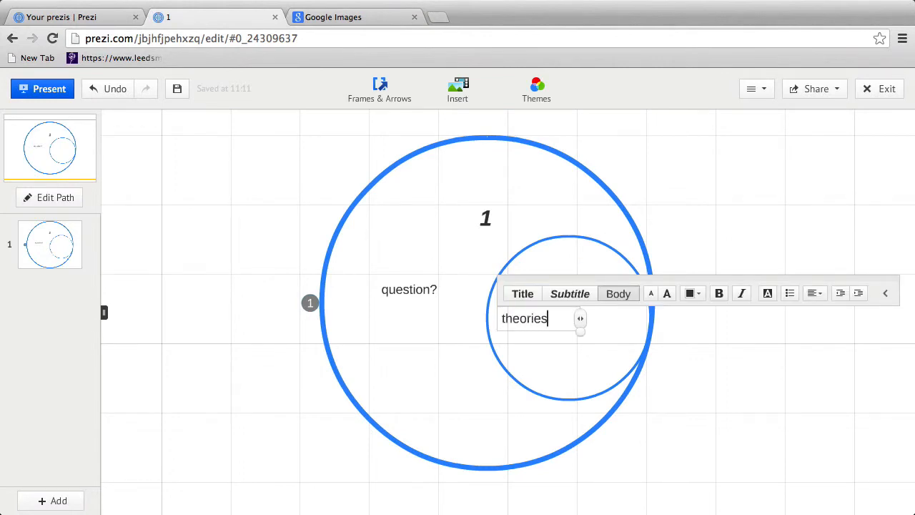
left_click(582, 360)
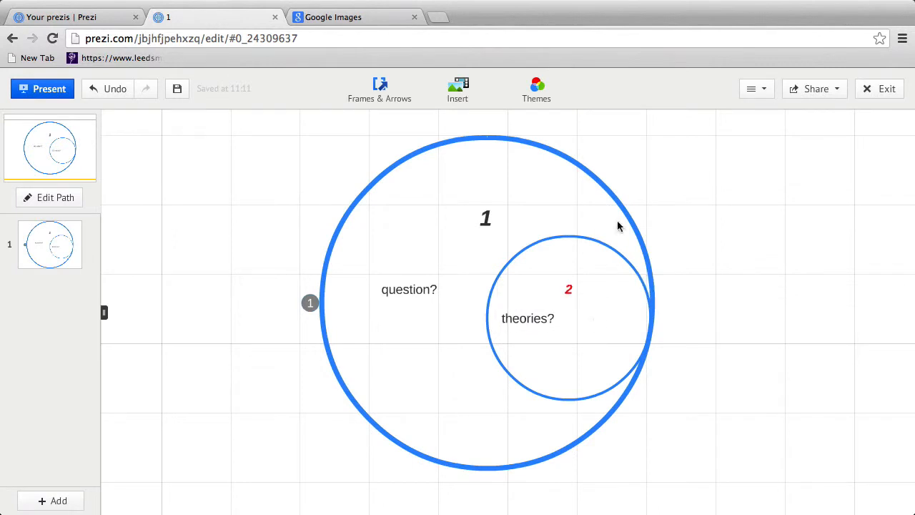
left_click(384, 91)
Step: Draw a third, smaller circle frame in circle 2's lower right and zoom to it
left_click(384, 166)
left_click_drag(585, 320, 634, 368)
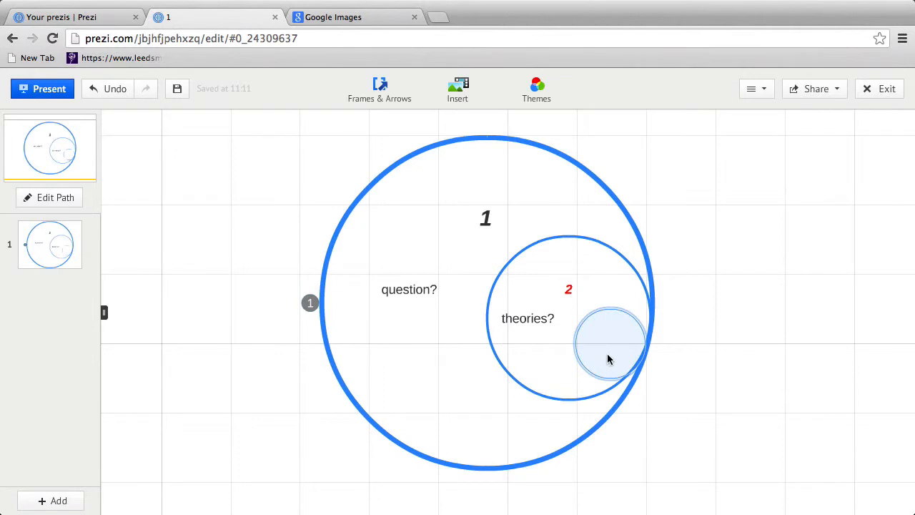
left_click(608, 359)
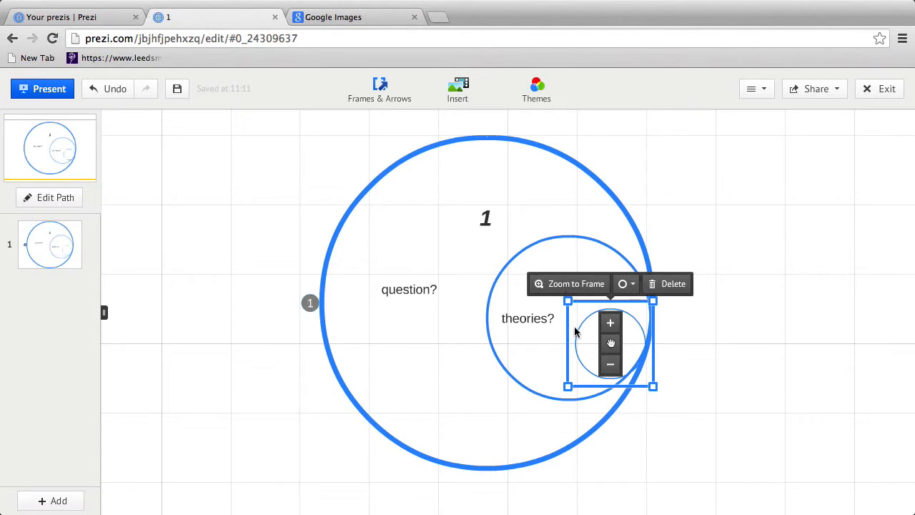
left_click(582, 284)
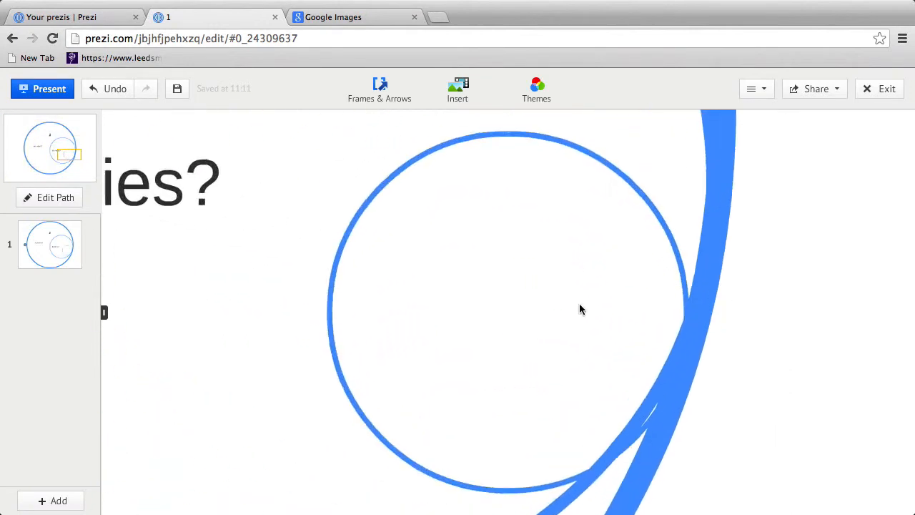
Step: Add a 3 label near the top of the smallest circle
left_click(465, 255)
type("3")
left_click_drag(558, 219, 594, 178)
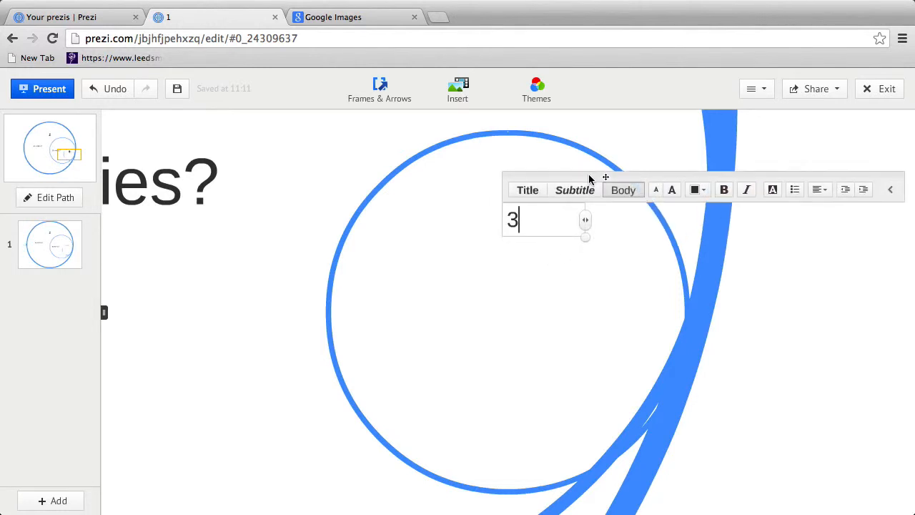
left_click(524, 295)
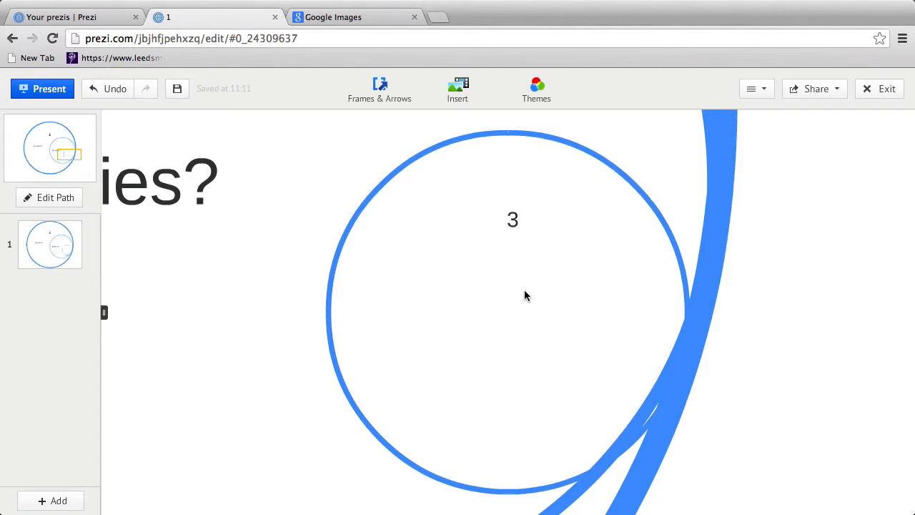
Step: Type 'practice?' in a new text box inside the smallest circle
left_click(485, 305)
type("p")
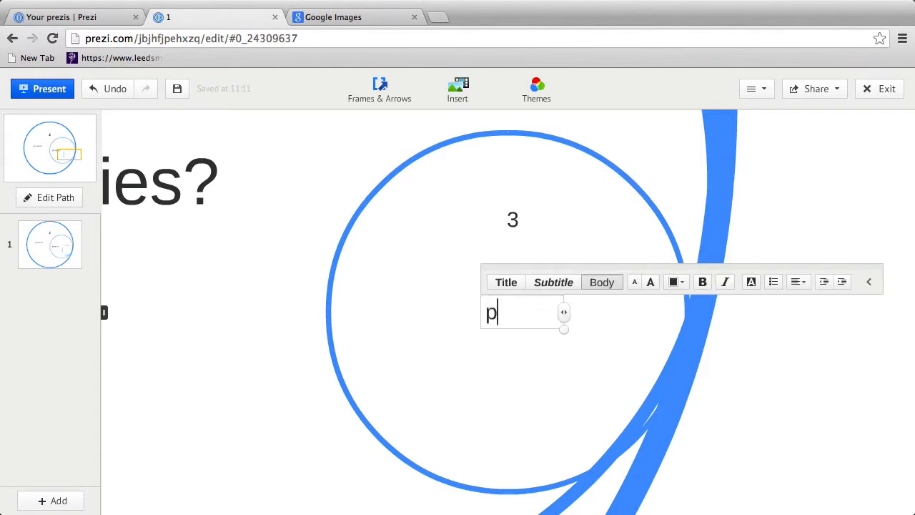
type("ractice?")
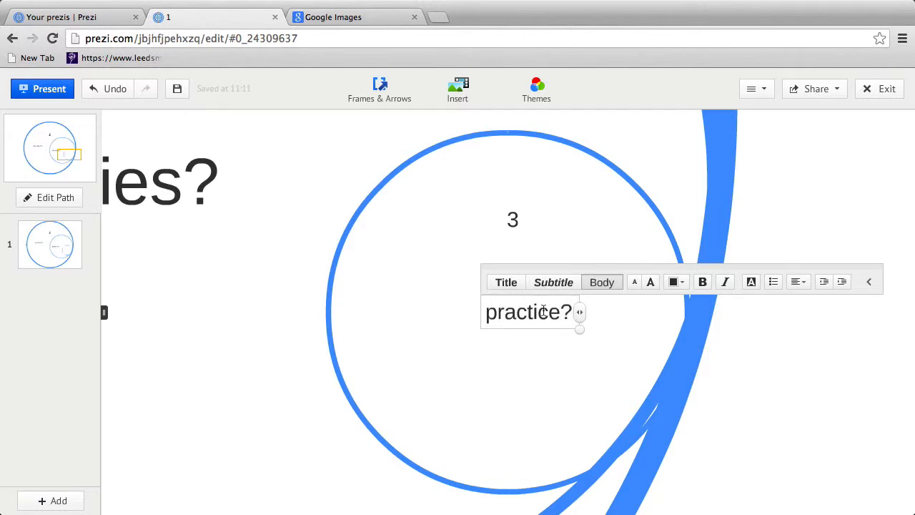
scroll(501, 354, "down", 6)
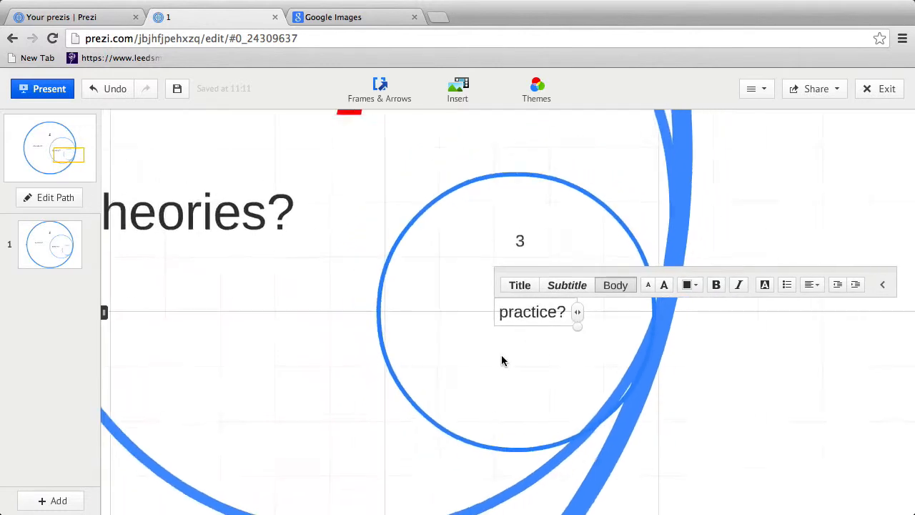
scroll(504, 355, "down", 2)
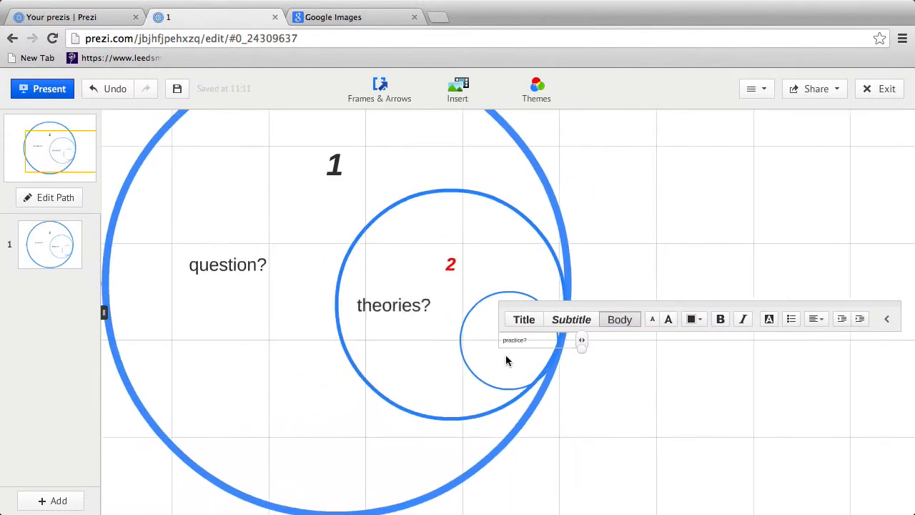
scroll(472, 358, "up", 3)
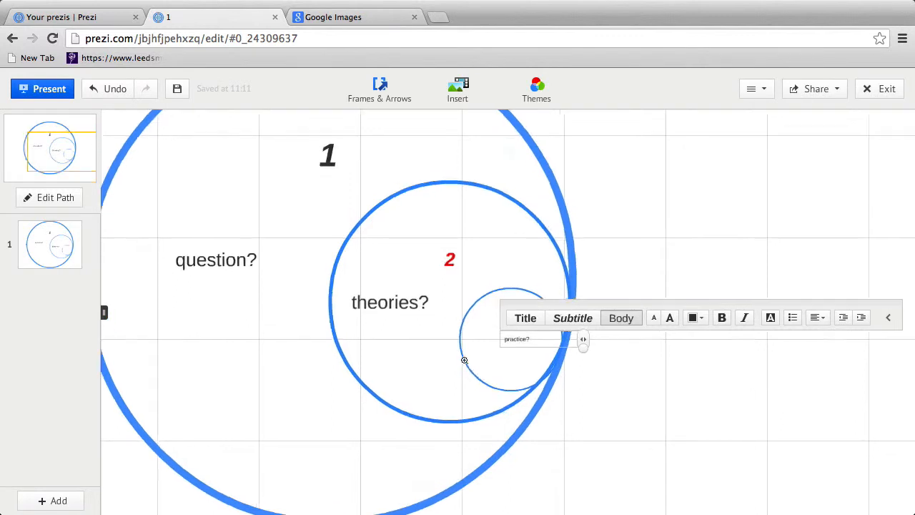
scroll(536, 343, "up", 5)
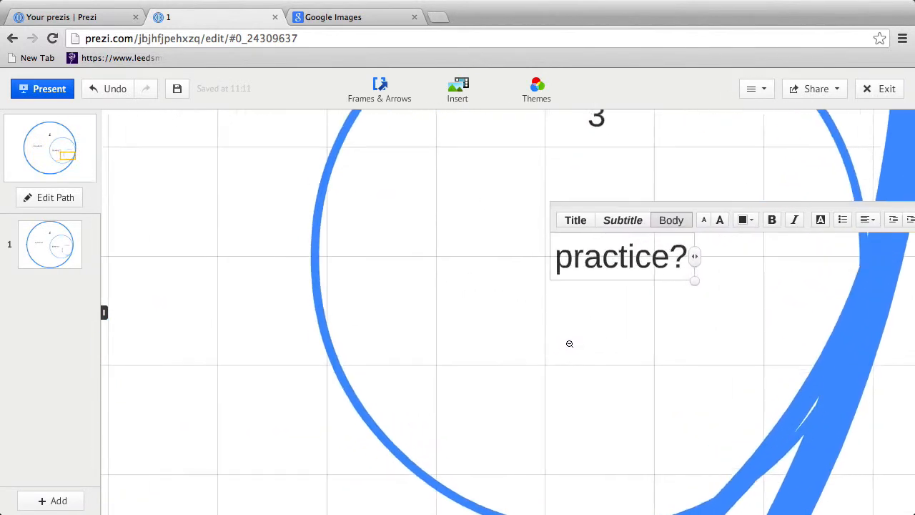
scroll(569, 337, "down", 3)
scroll(569, 338, "up", 5)
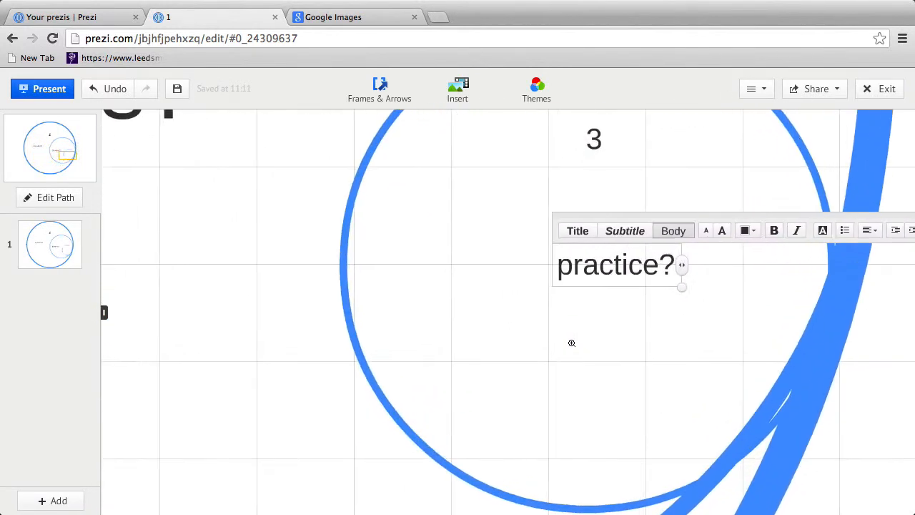
scroll(571, 340, "down", 1)
scroll(572, 343, "up", 2)
left_click_drag(591, 389, 532, 322)
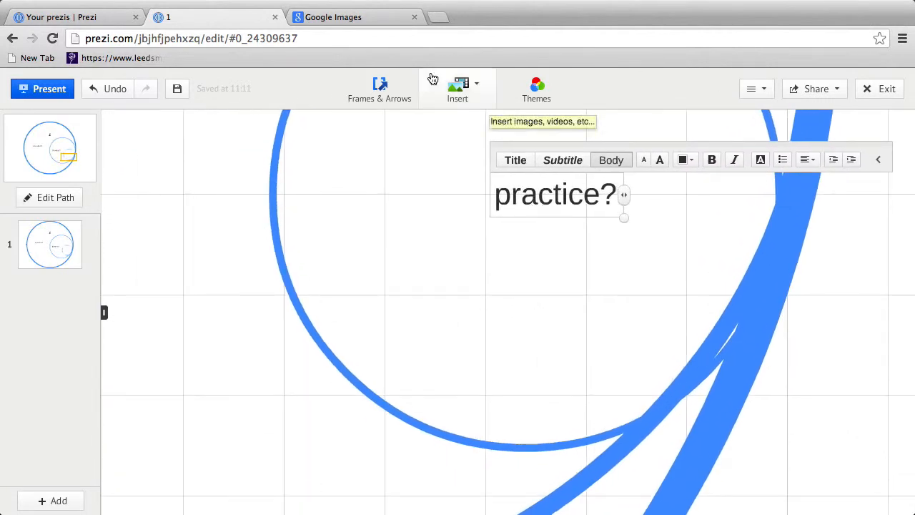
Step: Draw a bracket frame below 'practice?' in the smallest circle
left_click(379, 85)
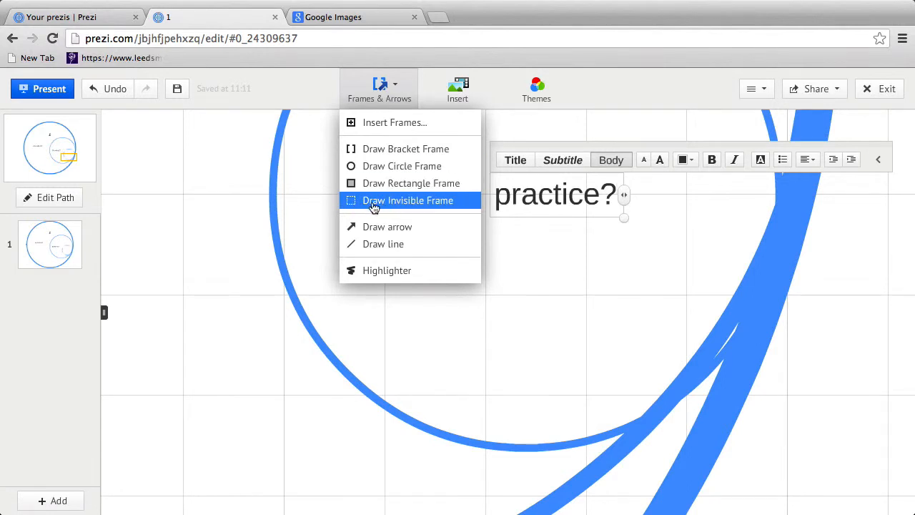
left_click(391, 149)
left_click_drag(429, 238, 661, 371)
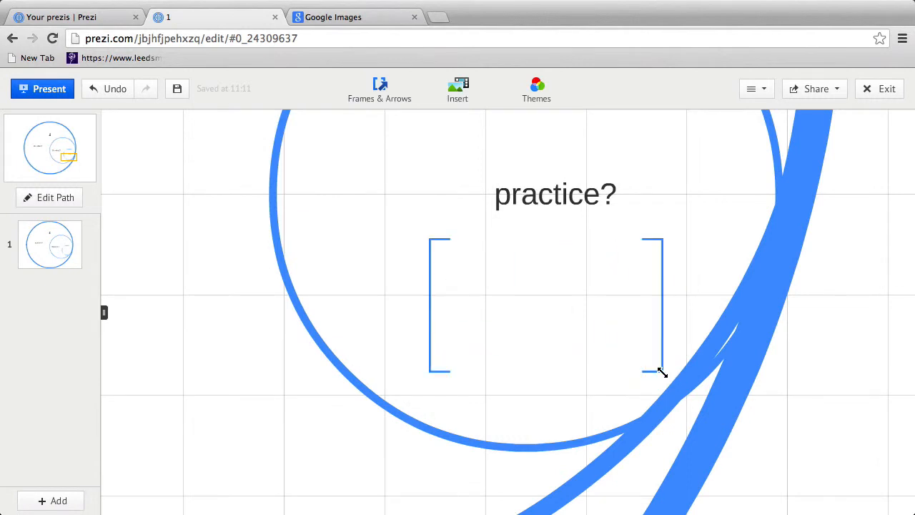
left_click(489, 277)
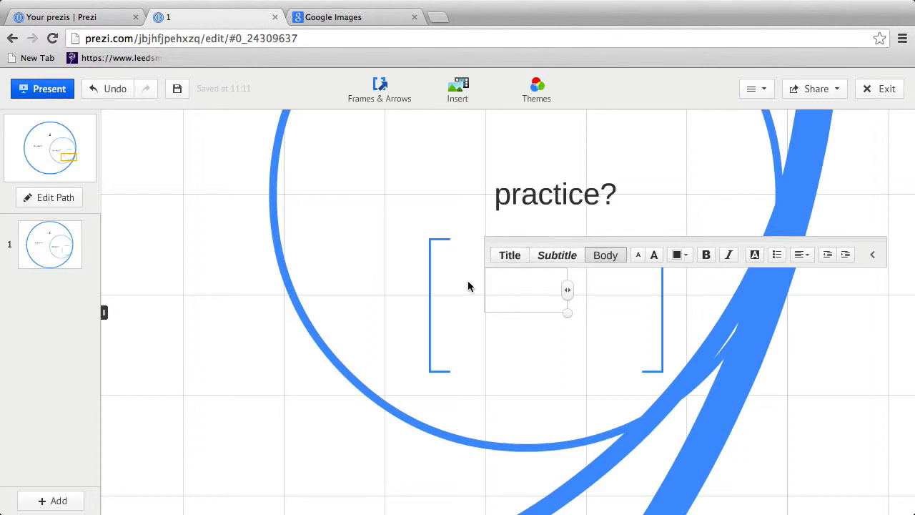
left_click(468, 286)
Step: Add a bulleted list reading 1, 2, 3 inside the bracket frame
left_click(450, 267)
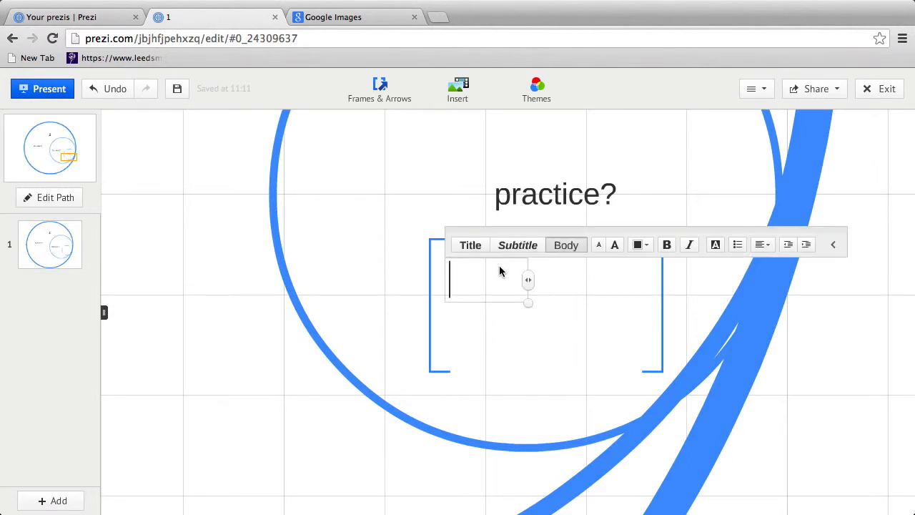
left_click(738, 246)
type("1")
key("Return")
type("2")
key("Return")
type("3")
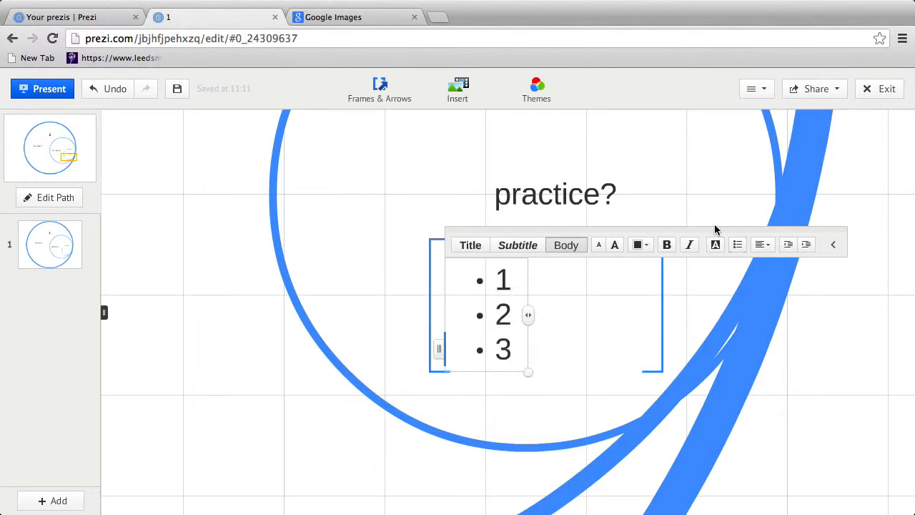
scroll(741, 312, "up", 2)
scroll(741, 312, "down", 4)
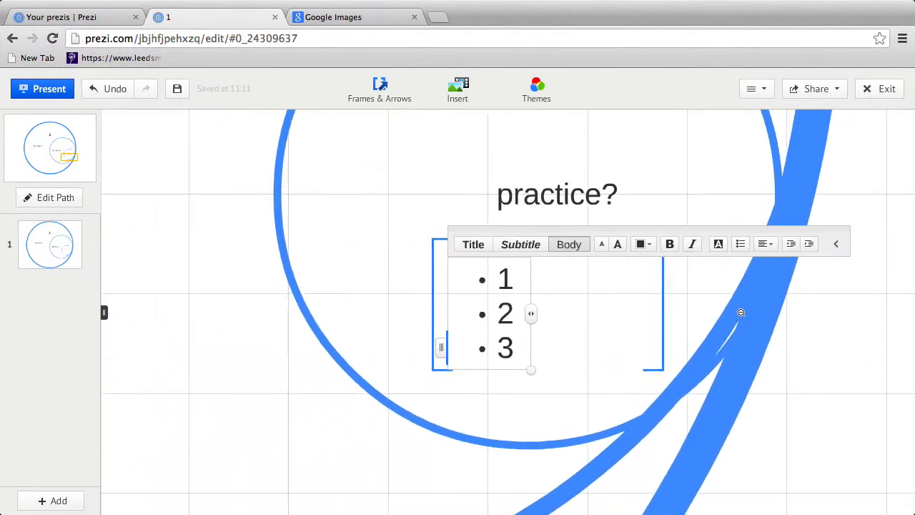
scroll(679, 311, "down", 5)
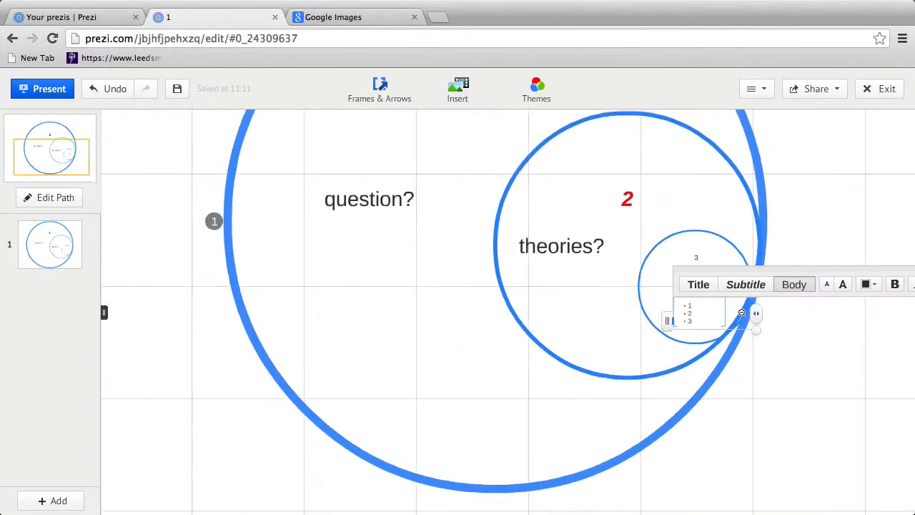
left_click_drag(432, 157, 341, 205)
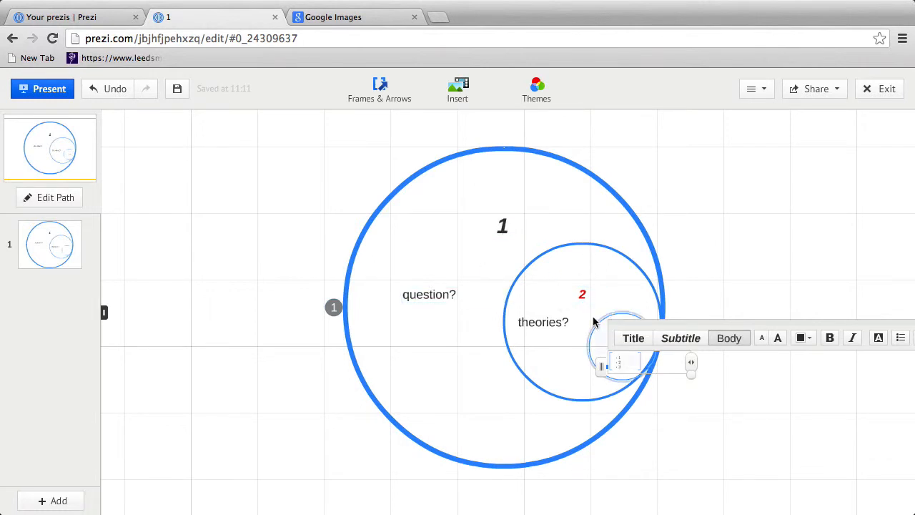
Step: Set the path to the question?, theories? and practice? circles as steps 1, 2 and 3
left_click(49, 200)
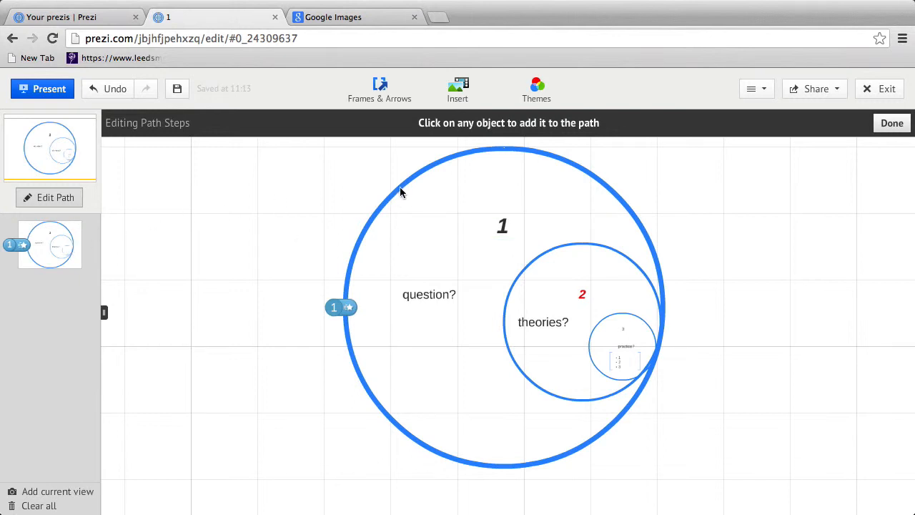
left_click(422, 297)
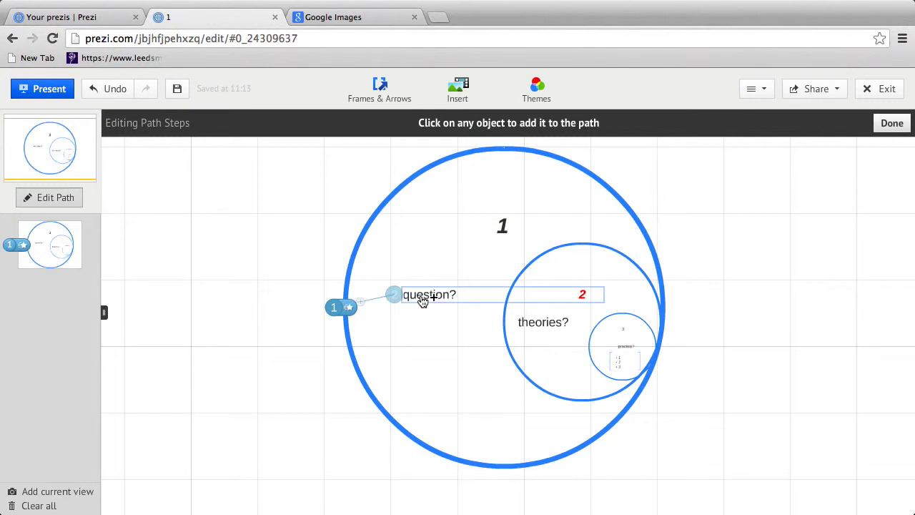
left_click(532, 265)
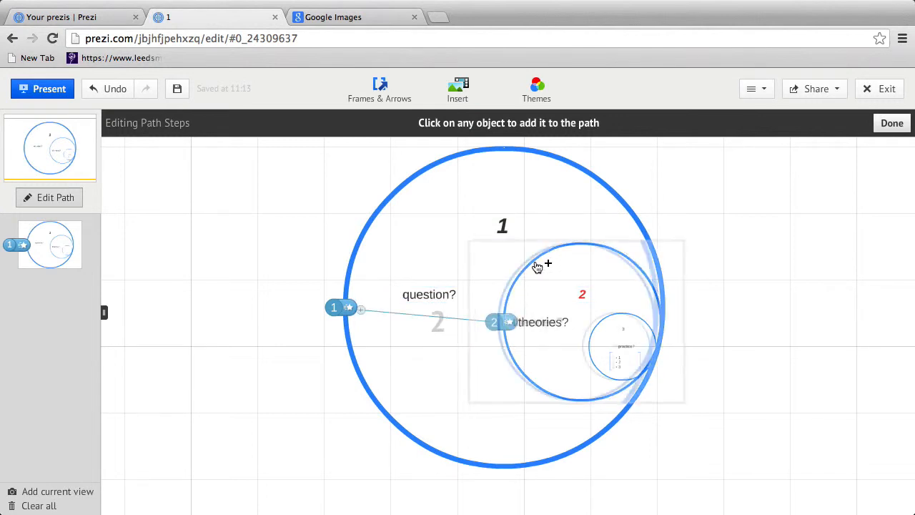
left_click(611, 317)
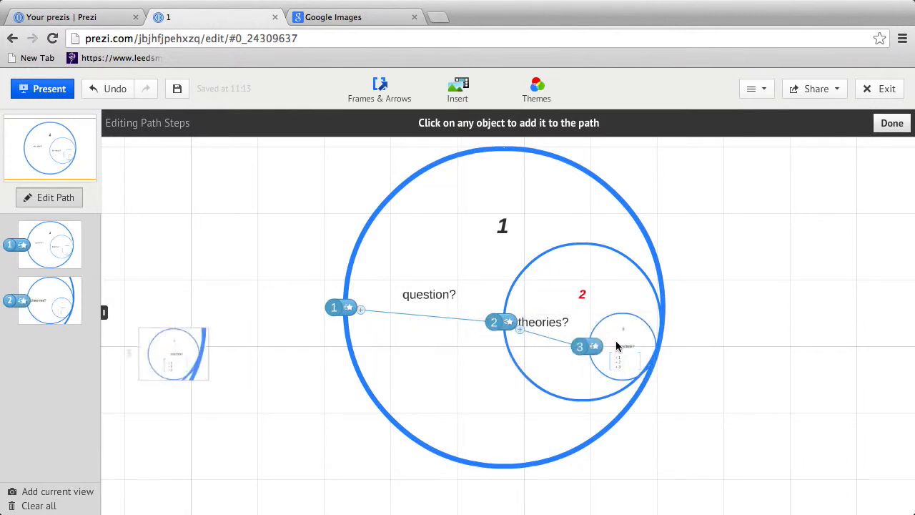